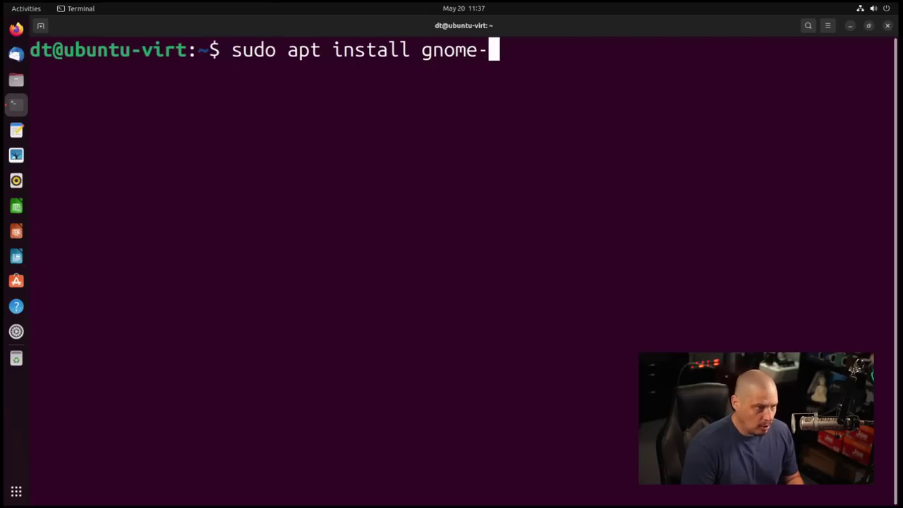
Run the apt install command for the extension manager package and enter the sudo password
type("ten")
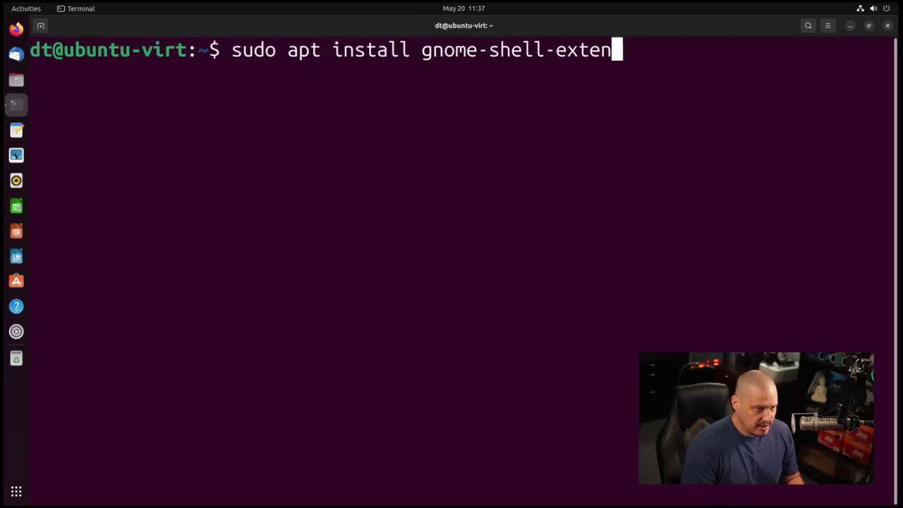
type("sions-manager")
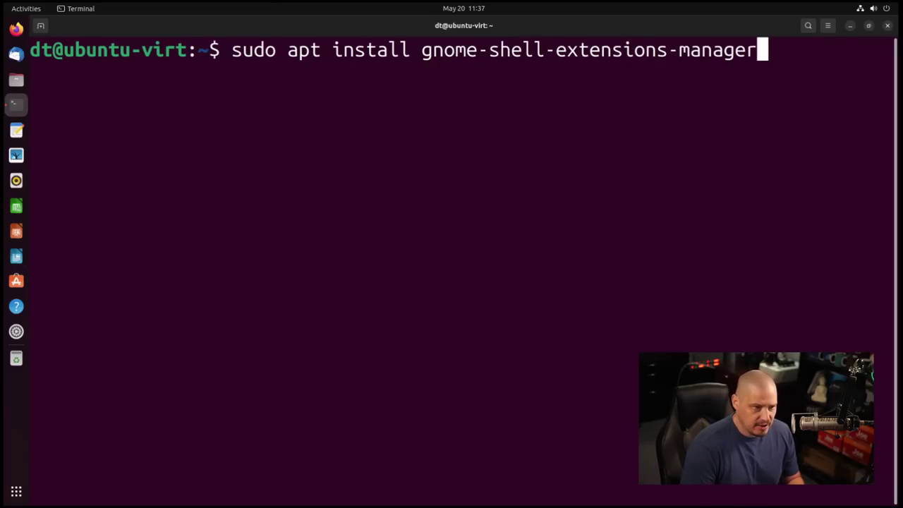
key("Return")
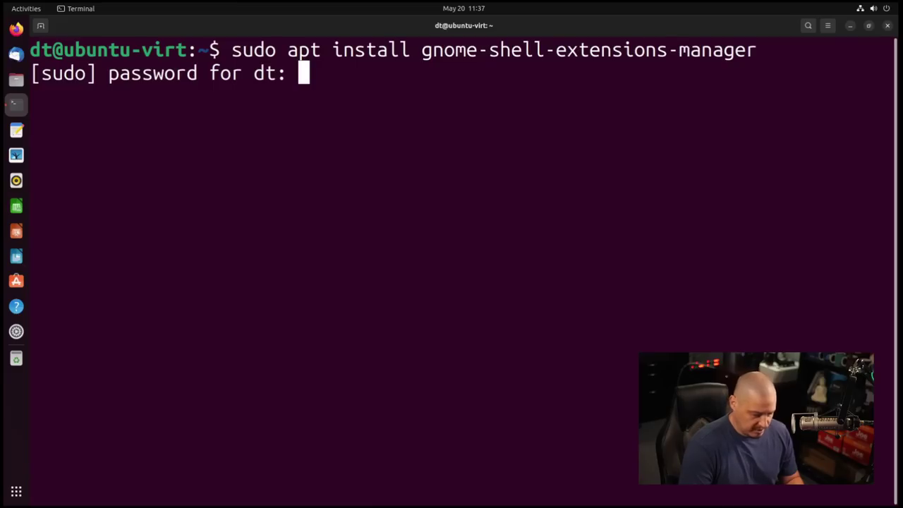
key("Return")
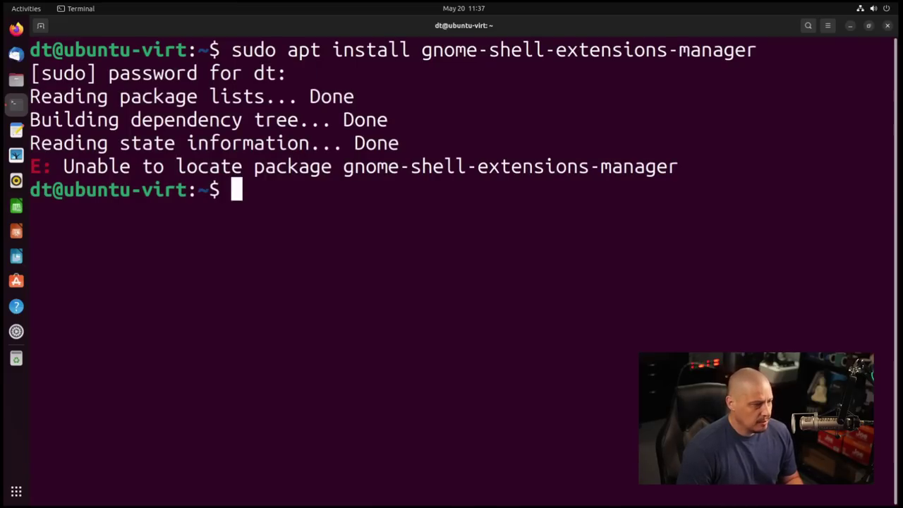
Correct the package name to gnome-shell-extension-manager, rerun the install and accept it
key("Up")
key("Left")
key("Left")
key("Left")
key("Left")
key("Left")
key("Left")
key("Left")
key("Left")
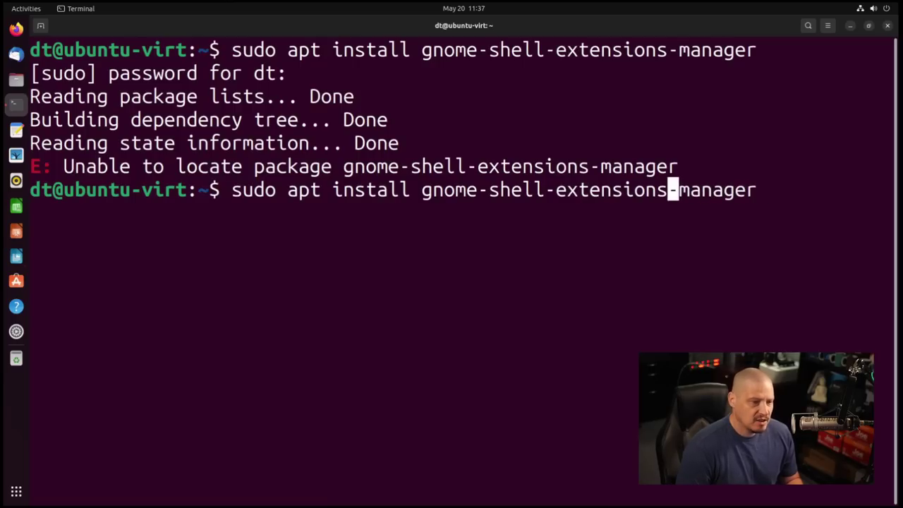
key("BackSpace")
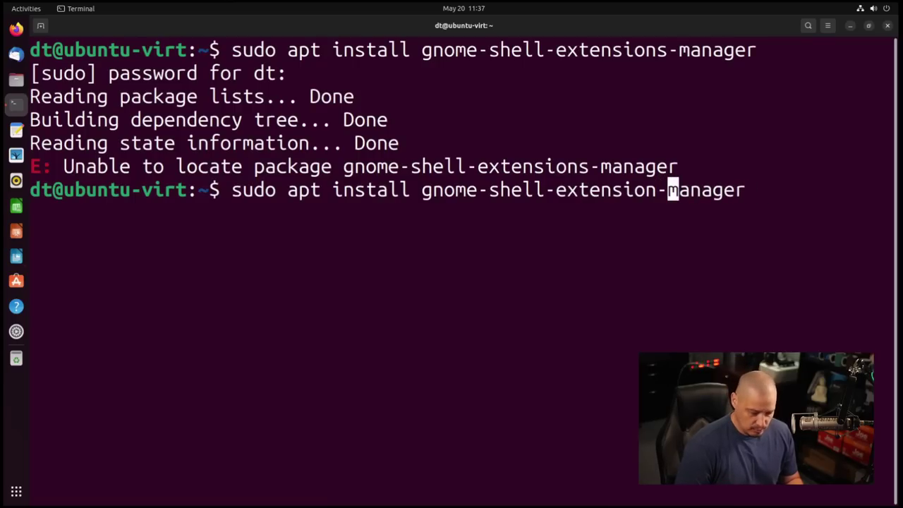
key("End")
key("Return")
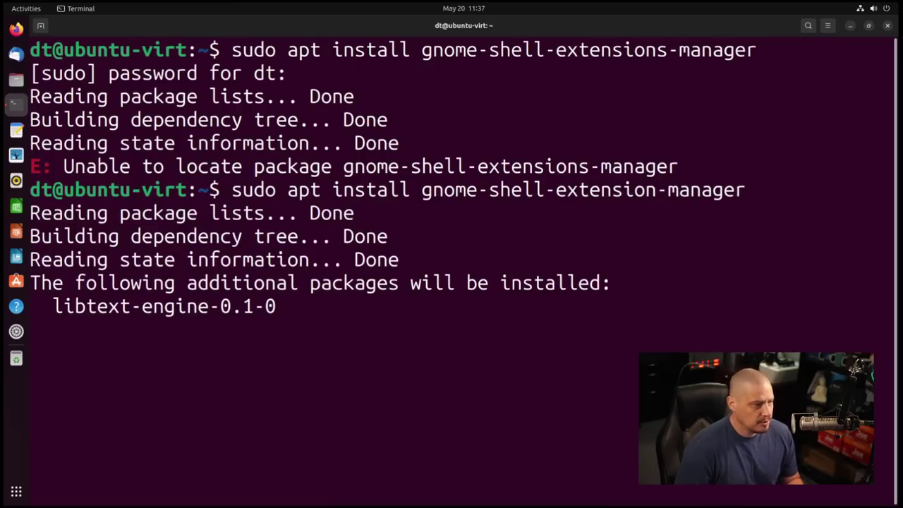
key("Return")
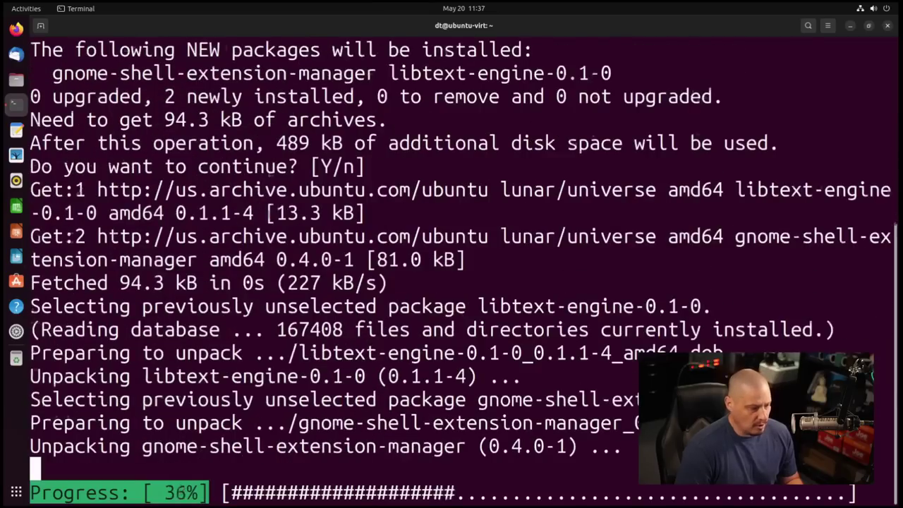
Exit the terminal and search the Activities overview for 'exte'
type("exit")
key("Return")
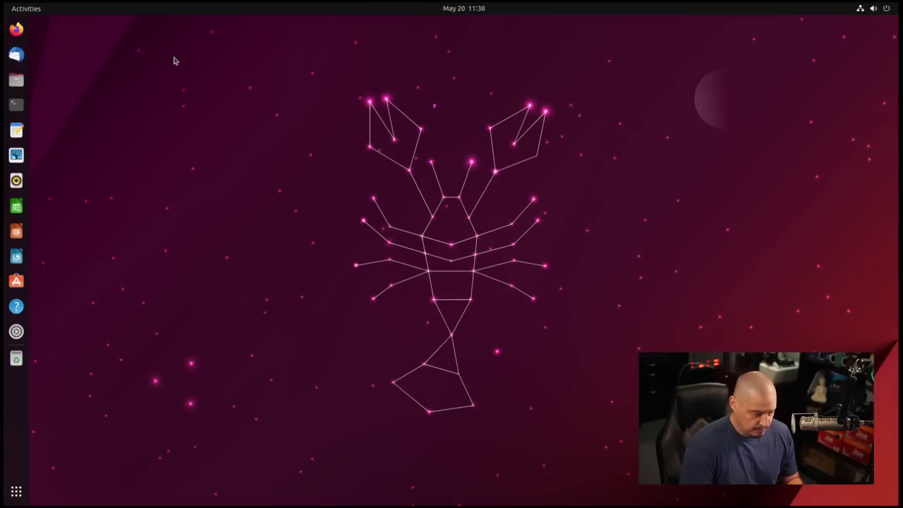
key("super")
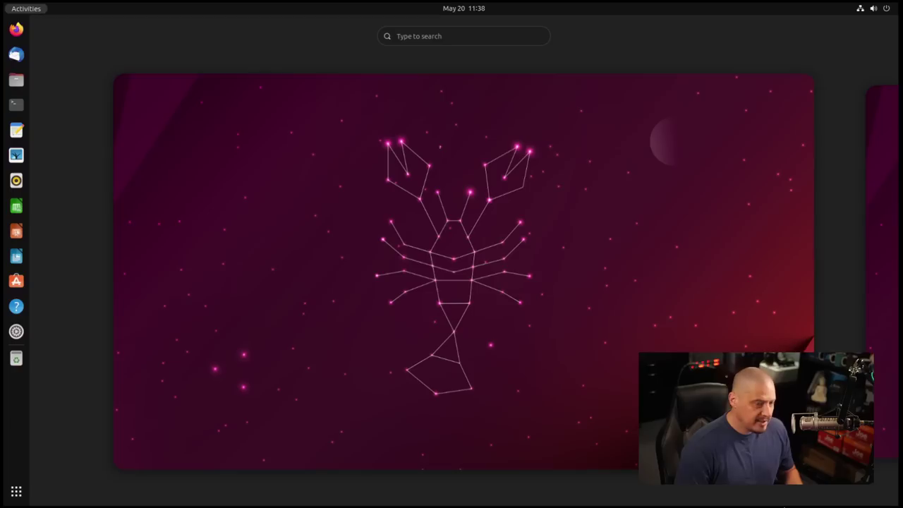
type("exte")
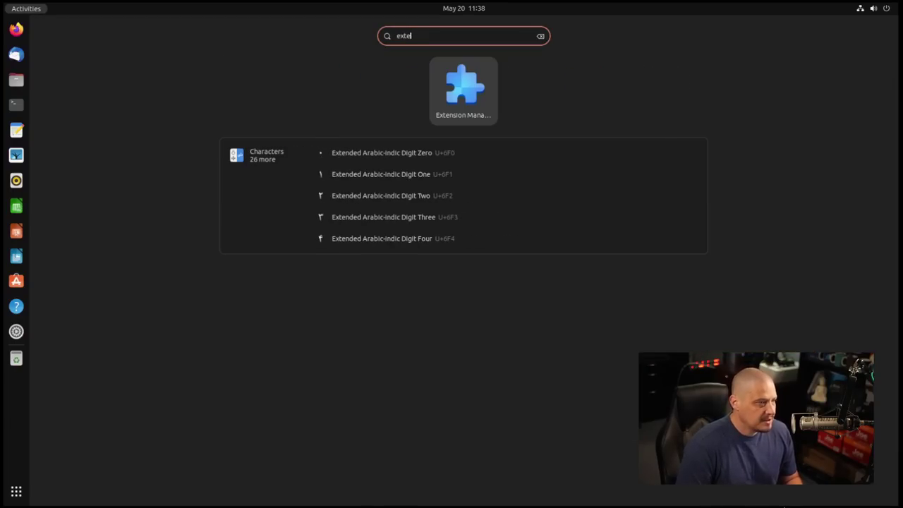
Launch Extension Manager, centre its window and switch to the Browse page
key("Return")
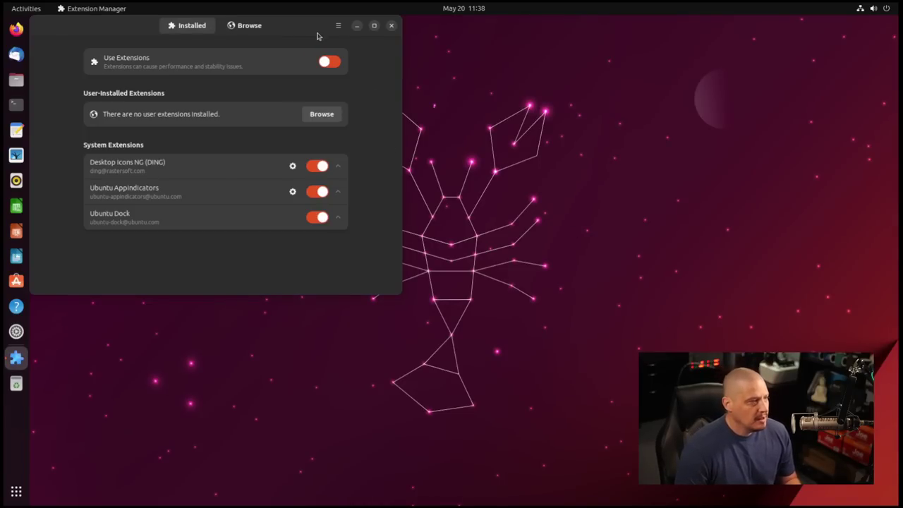
left_click_drag(303, 41, 560, 110)
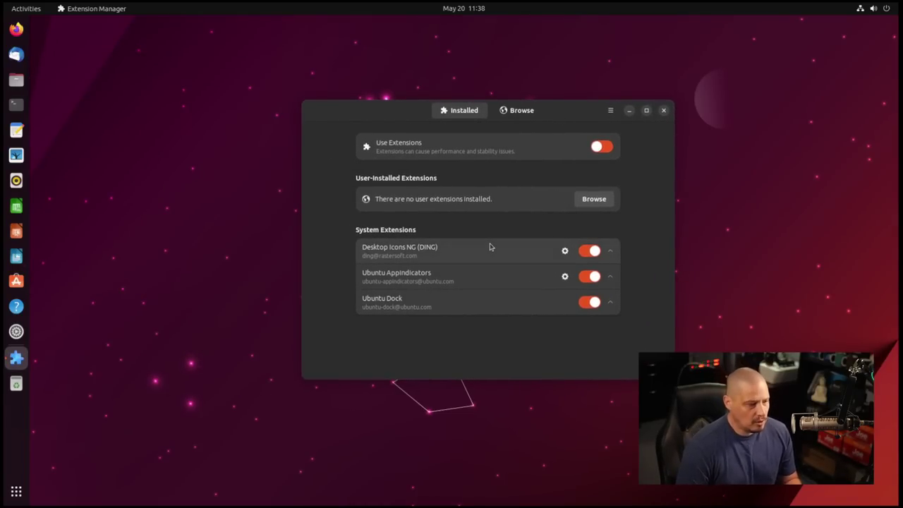
left_click(517, 111)
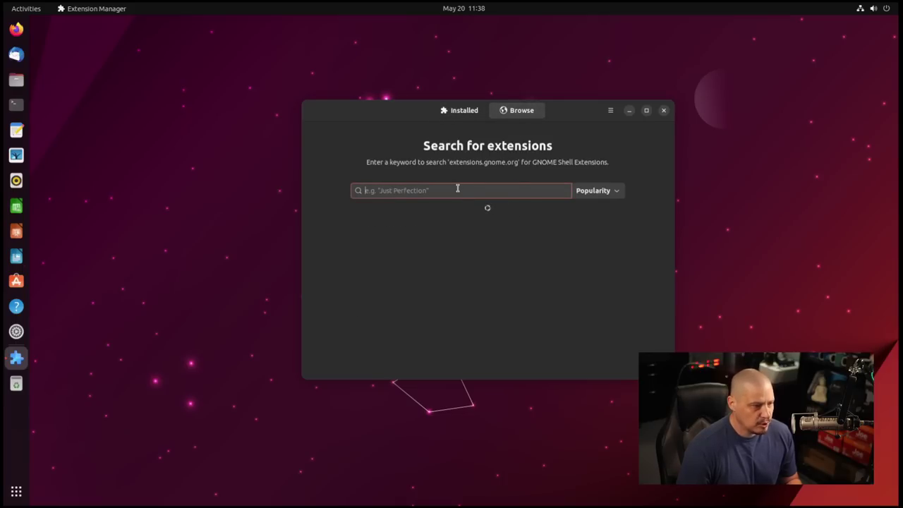
Search Browse for 'wobbly', install Compiz windows effect, and drag the window to test wobbling
type("wobbly")
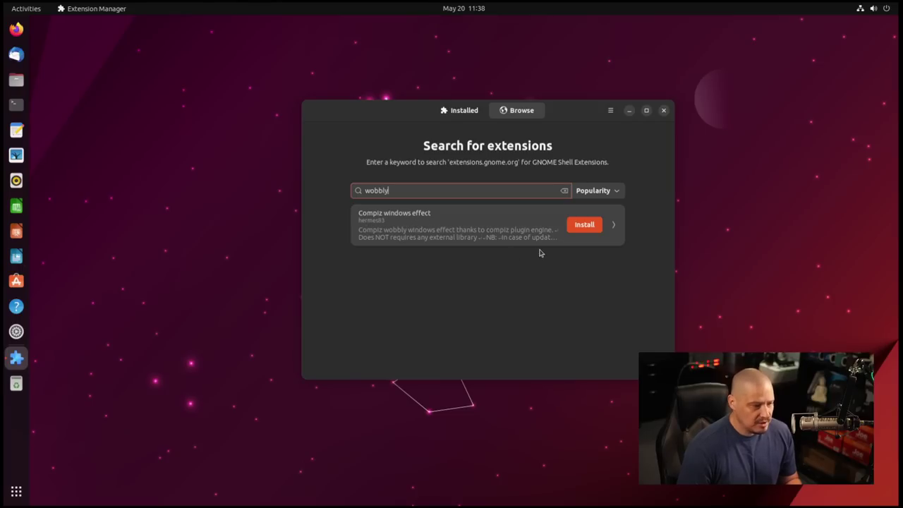
left_click(585, 225)
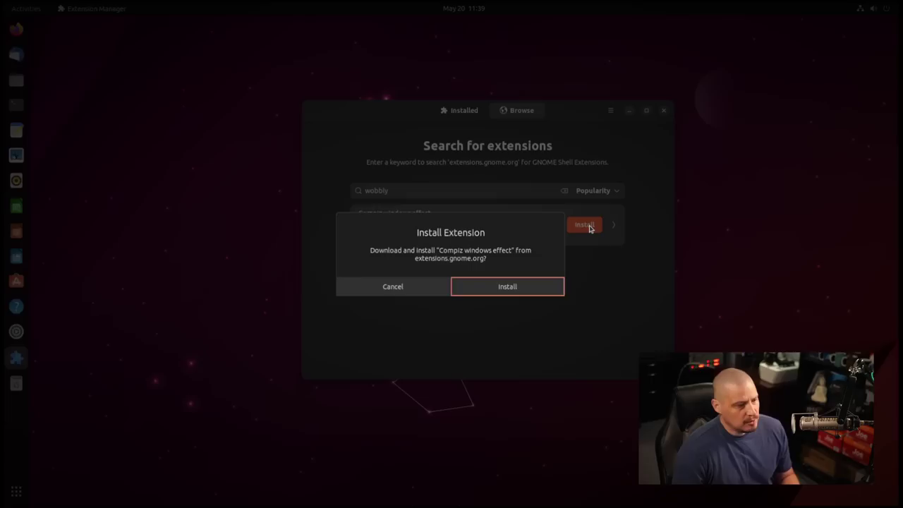
left_click(523, 288)
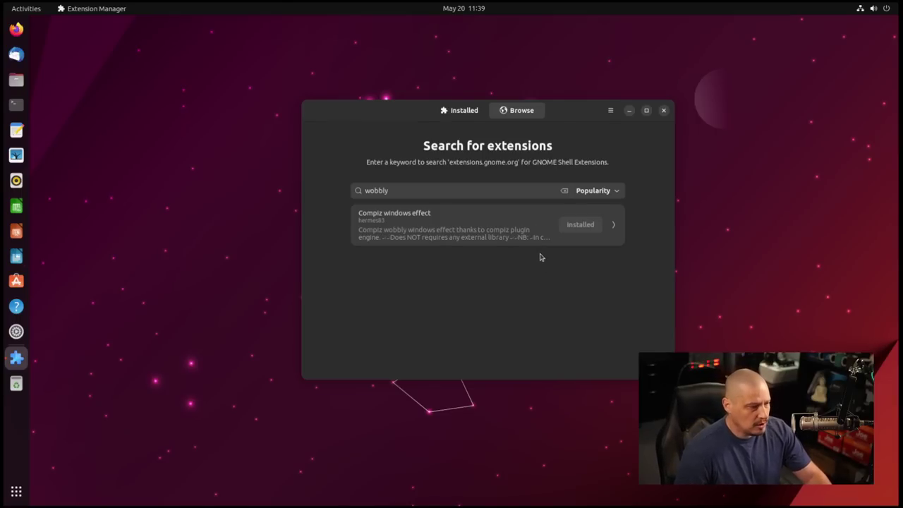
left_click_drag(570, 113, 457, 141)
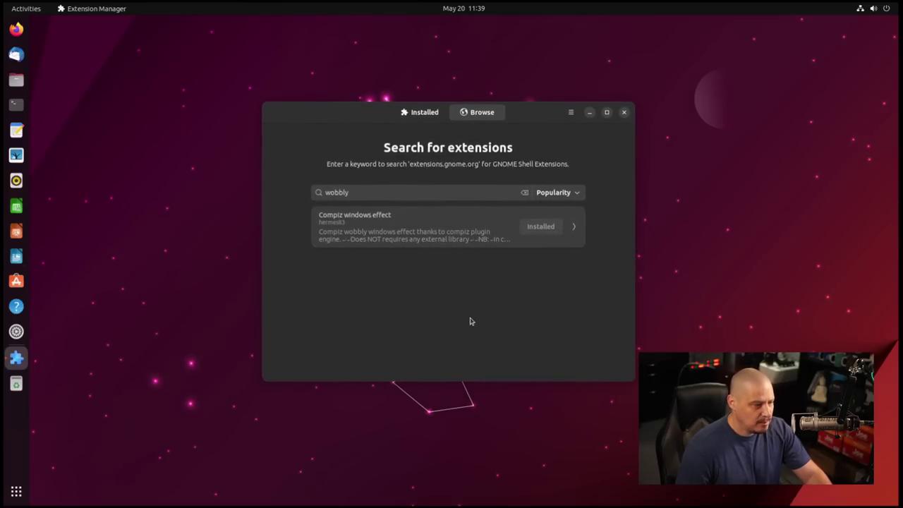
left_click(372, 191)
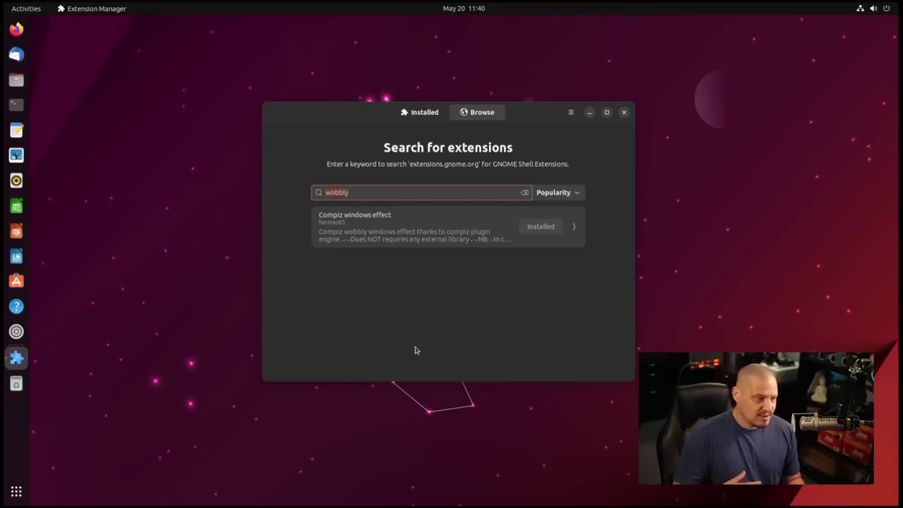
Search Browse for 'burn' and install the Burn My Windows extension
type("burn")
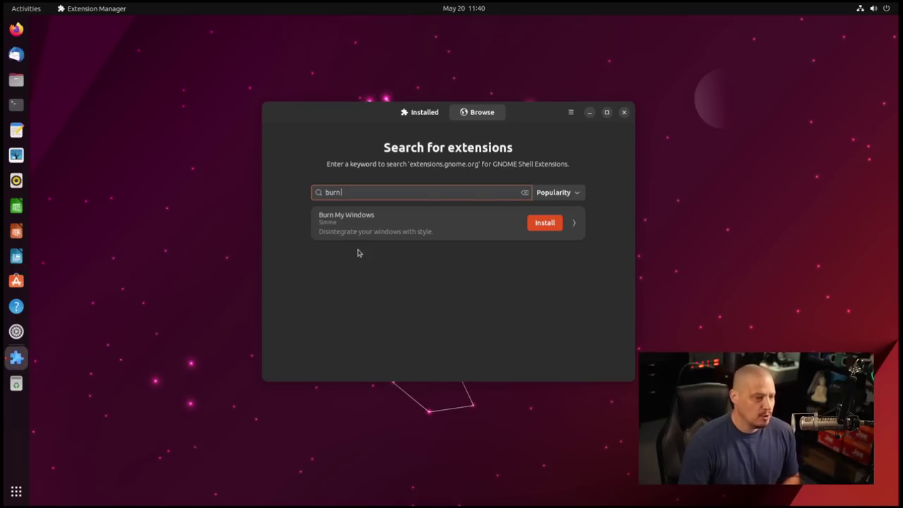
left_click(553, 223)
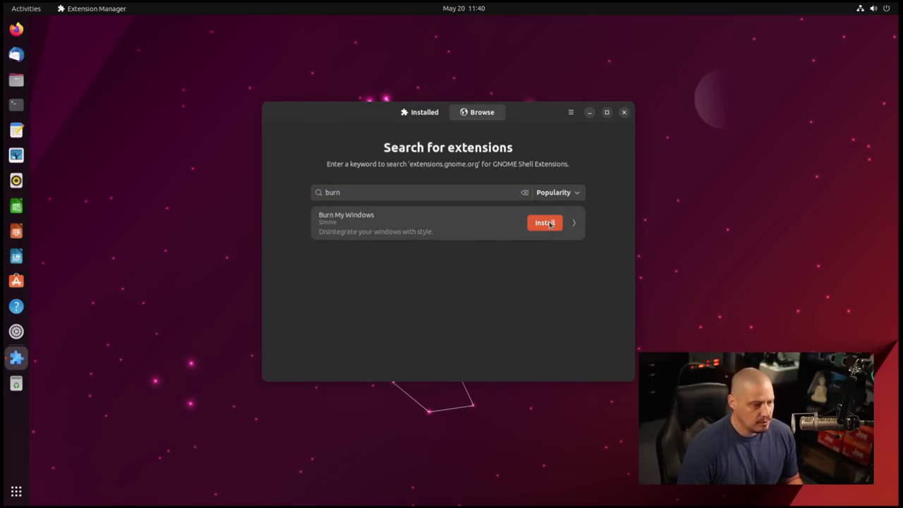
left_click(544, 288)
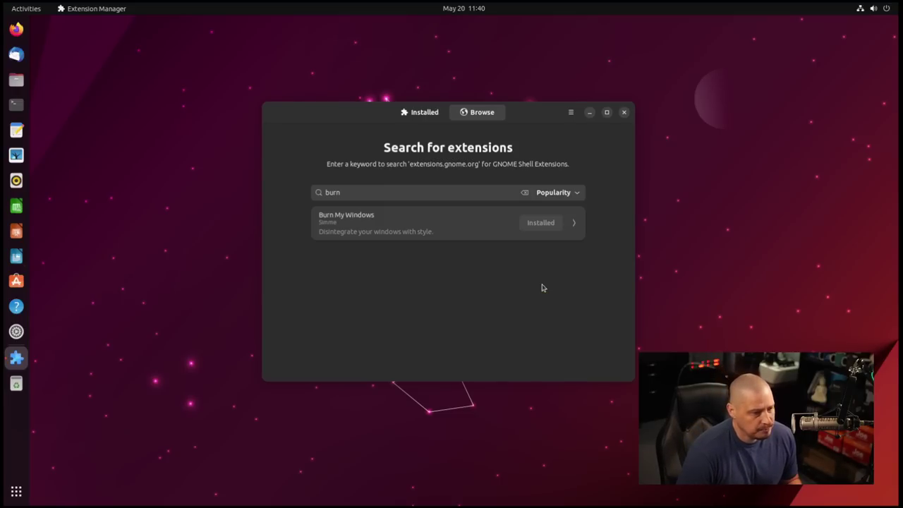
Open the Files home folder, move it to centre and close it to see the burn effect
left_click(42, 81)
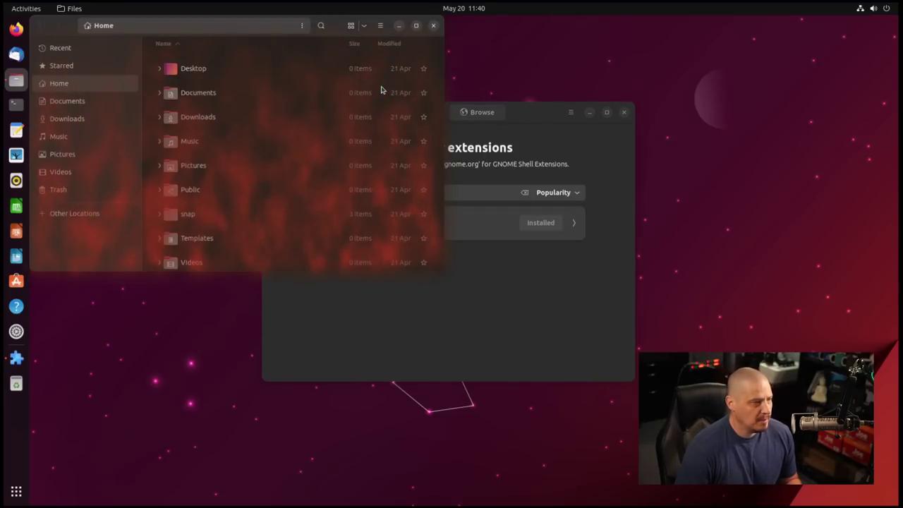
mouse_move(337, 26)
left_mouse_down()
mouse_move(494, 90)
mouse_move(508, 85)
mouse_move(448, 51)
left_mouse_up()
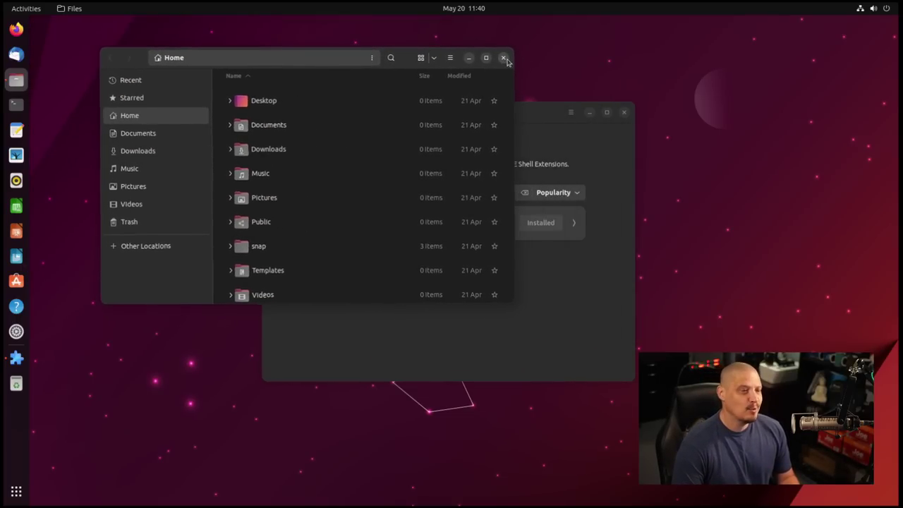
left_click(506, 62)
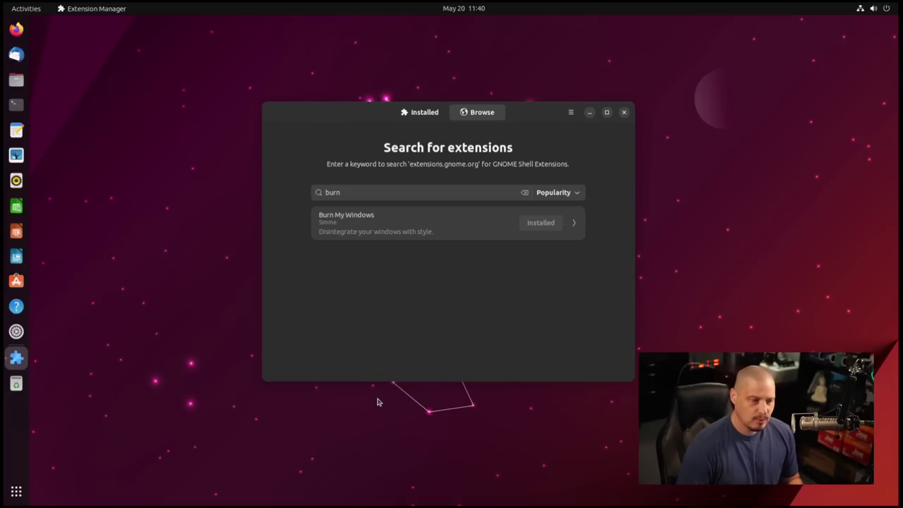
Search for 'desktop cu', install Desktop Cube, and close Extension Manager
left_click(382, 193)
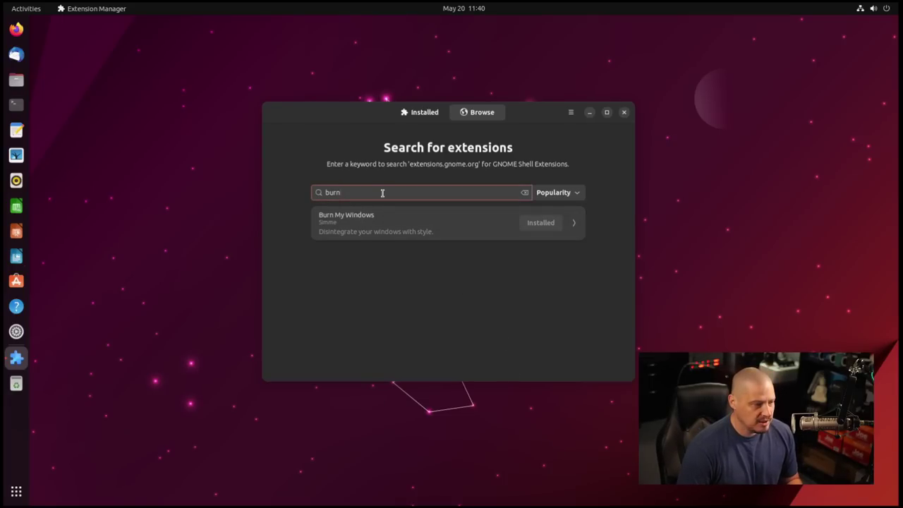
type("desktop cube")
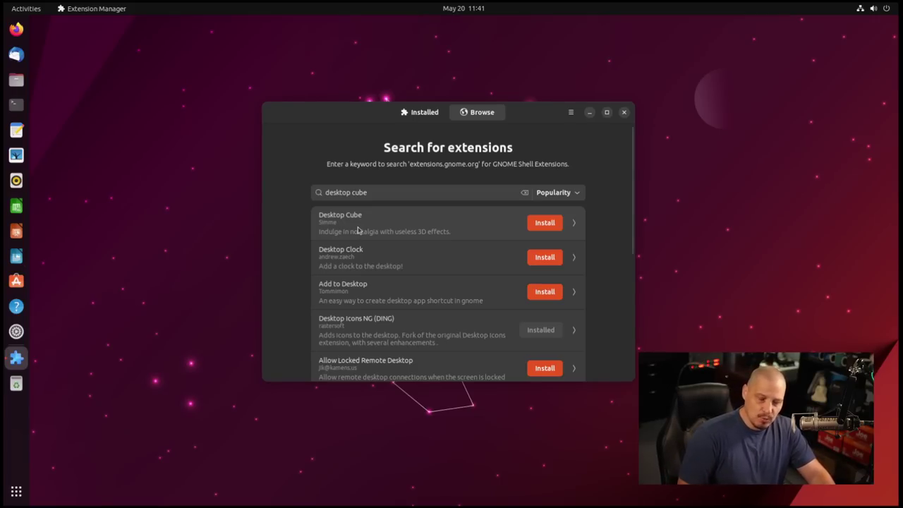
left_click(546, 223)
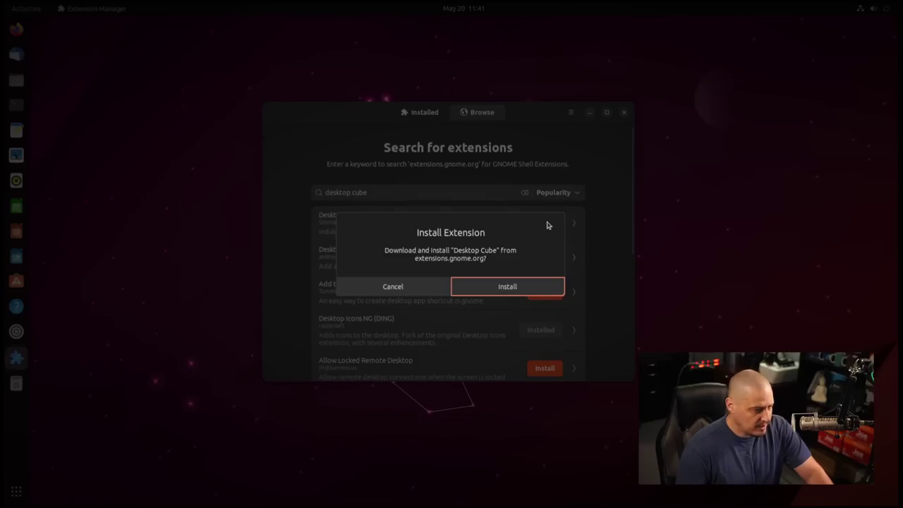
left_click(534, 294)
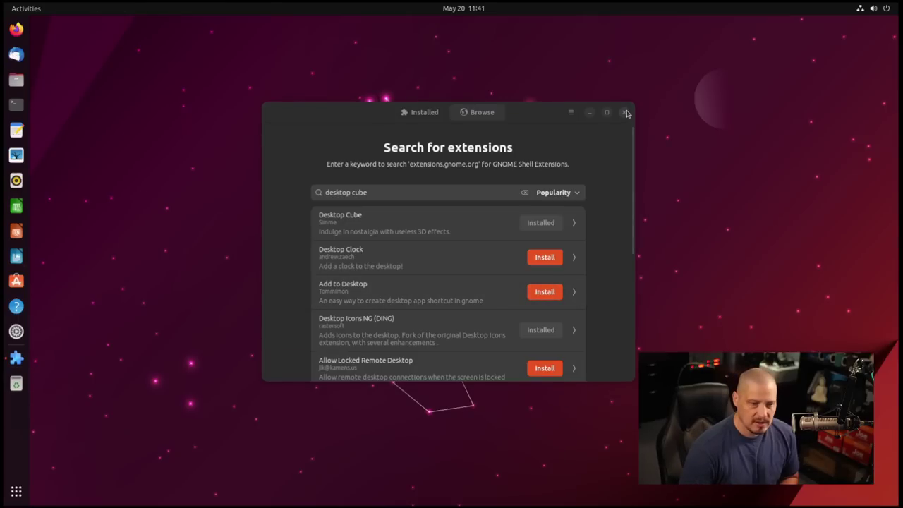
left_click(624, 111)
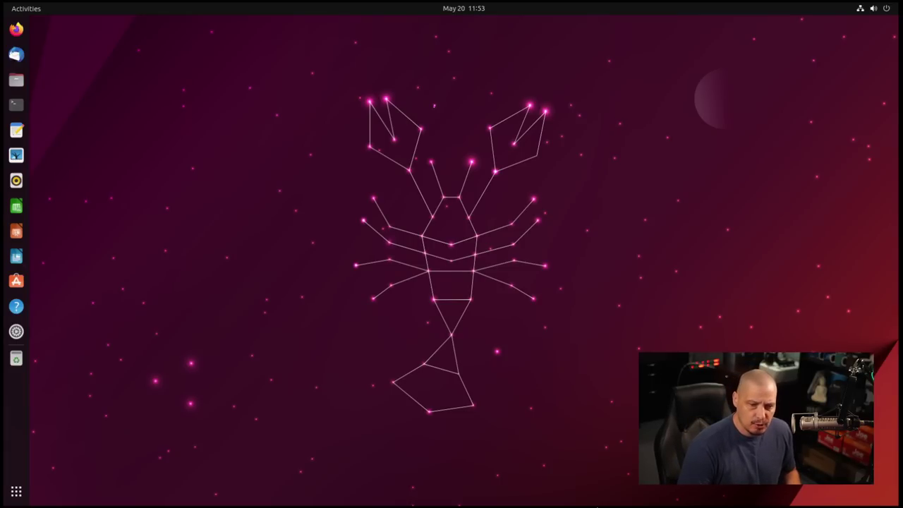
Rotate and tilt the workspace cube in the overview, return to workspace 1, and launch Files
key("super")
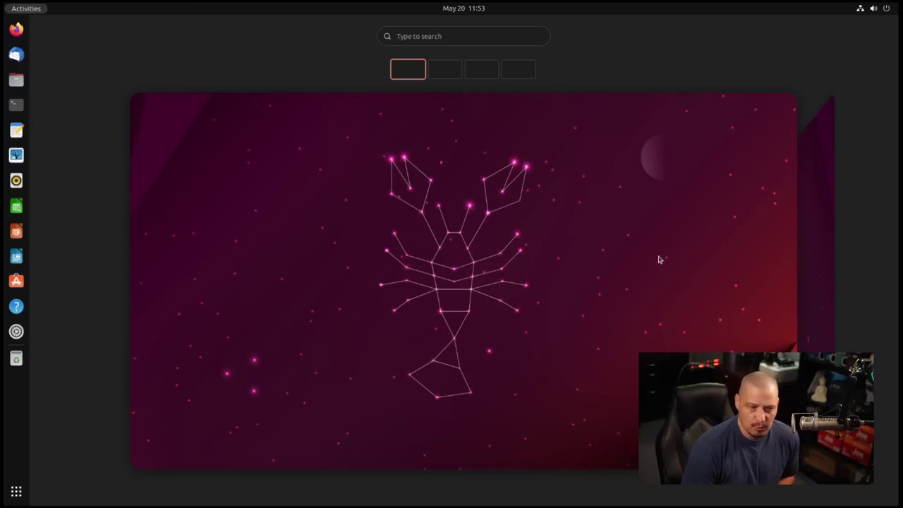
left_click_drag(658, 260, 256, 238)
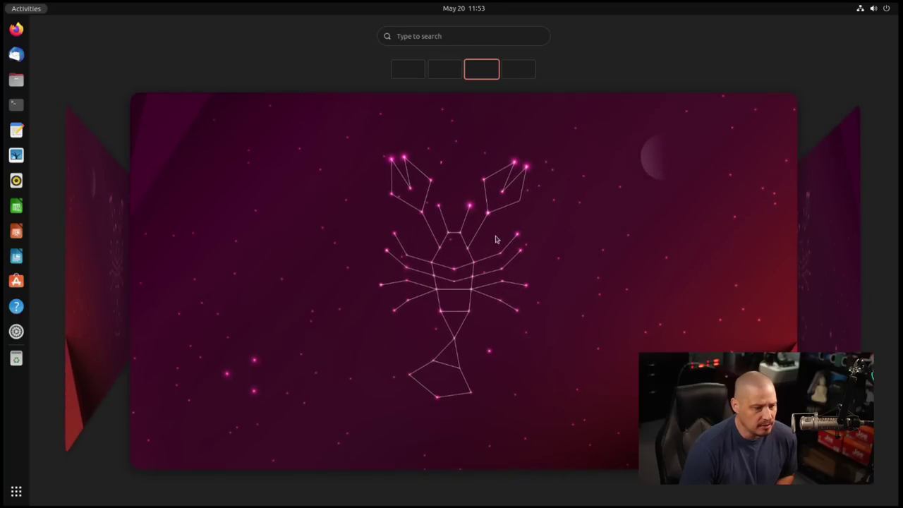
left_click_drag(495, 240, 451, 224)
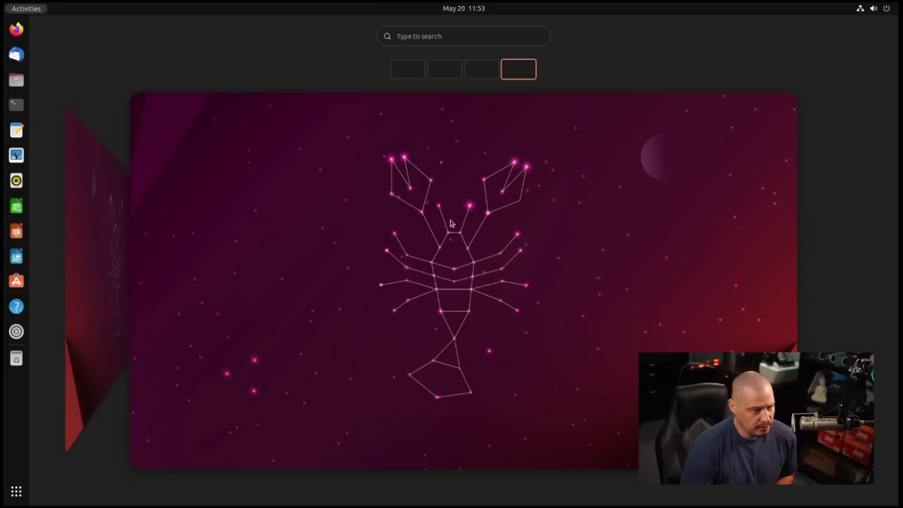
left_click_drag(391, 317, 705, 256)
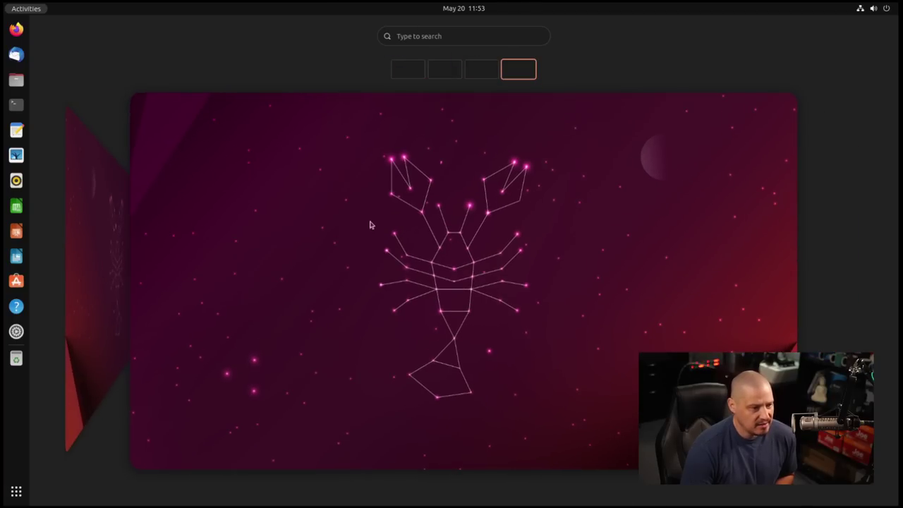
left_click_drag(370, 225, 569, 315)
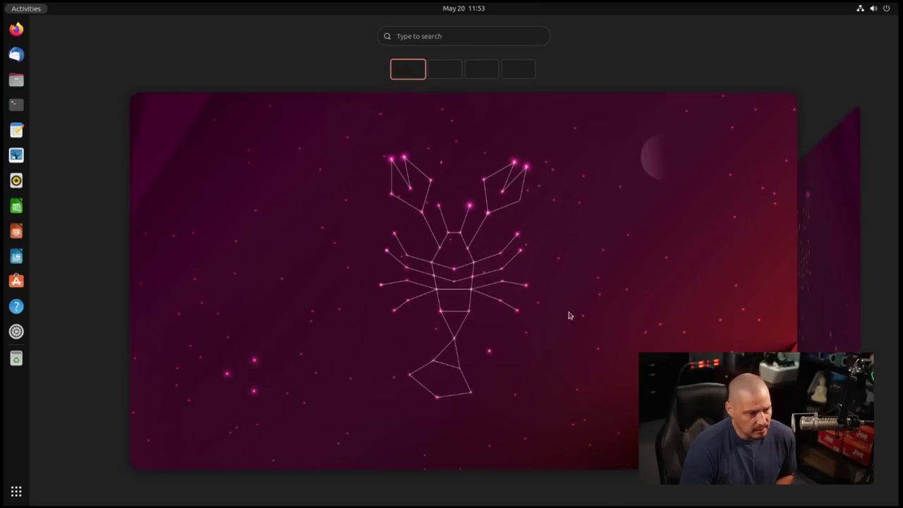
left_click(16, 80)
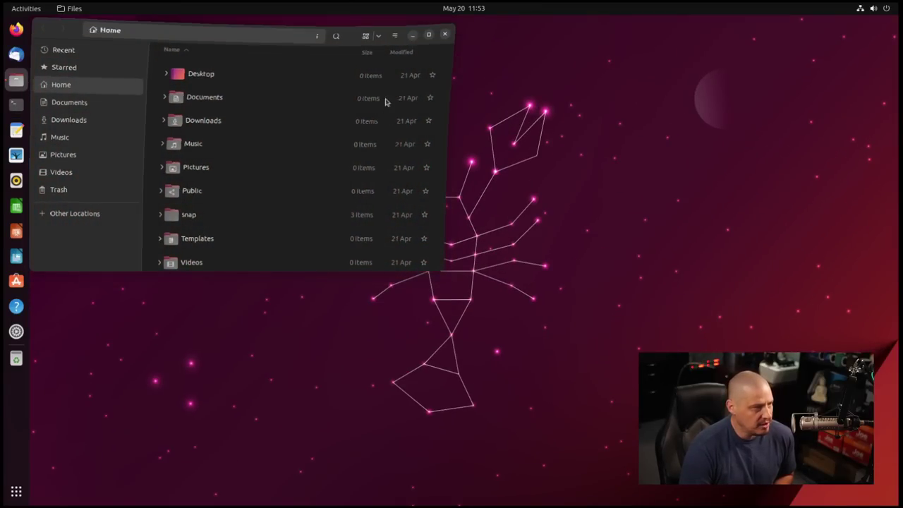
Switch to workspace 4 with Ctrl+Alt+Right and open a new Terminal with Ctrl+Alt+T
key("super")
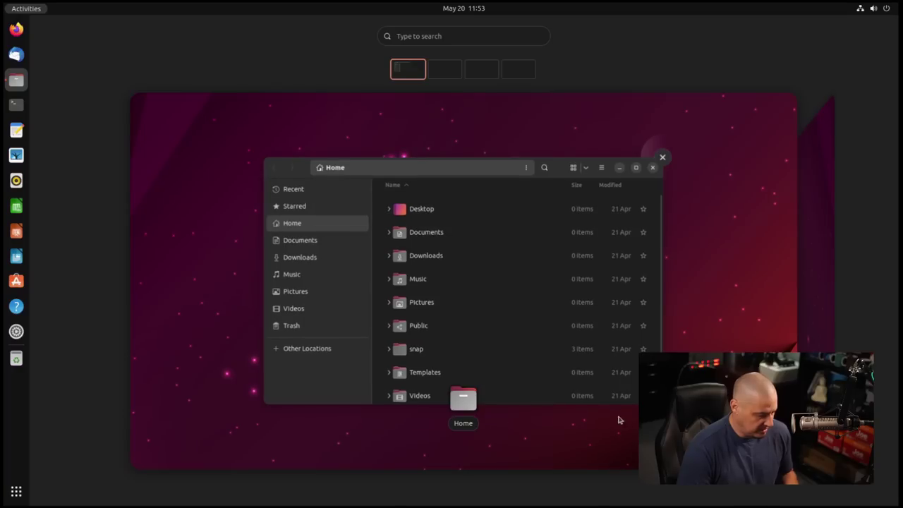
key("ctrl+alt+Right")
key("ctrl+alt+Right")
key("ctrl+alt+Right")
key("super")
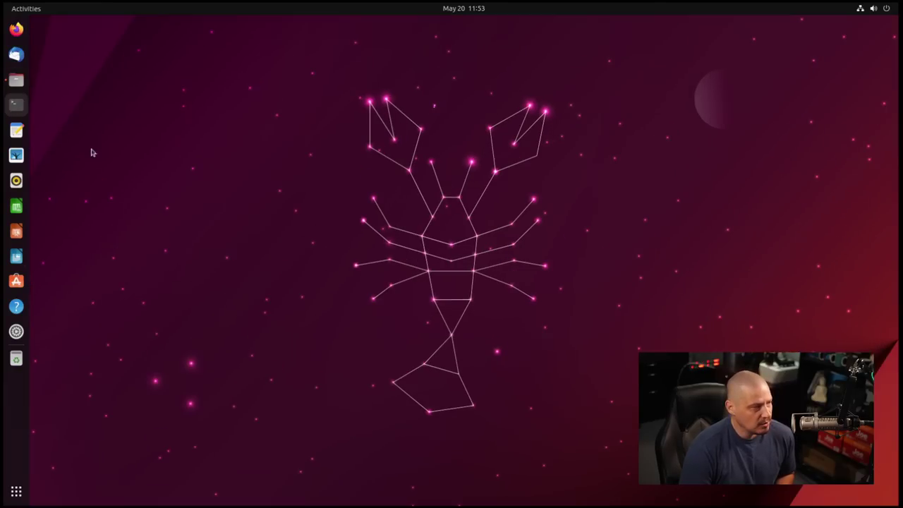
key("ctrl+alt+t")
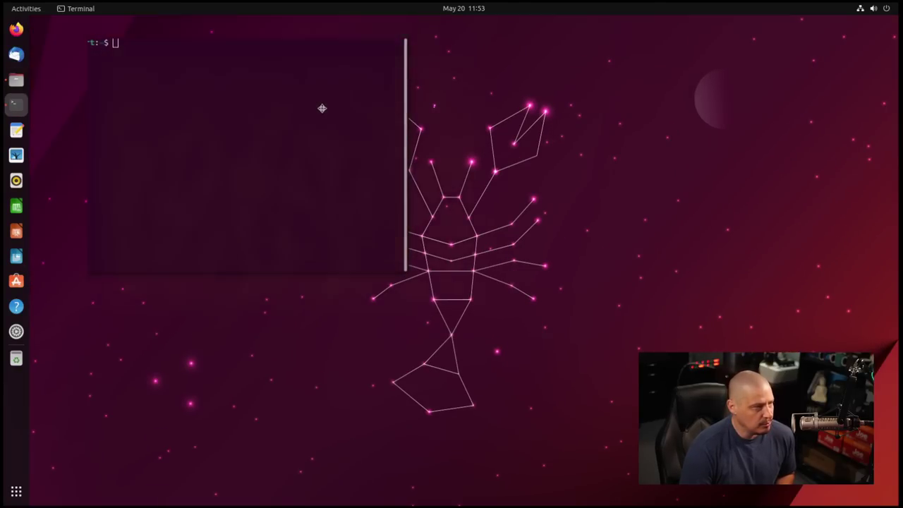
Move one workspace left, drag Files across workspaces, then close Files and a Terminal window
key("super")
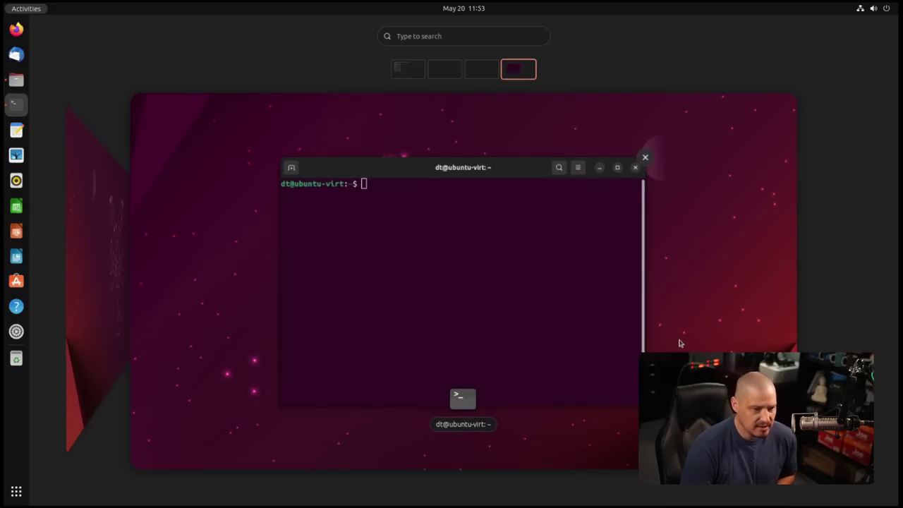
key("ctrl+alt+Left")
key("ctrl+alt+Left")
key("ctrl+alt+Left")
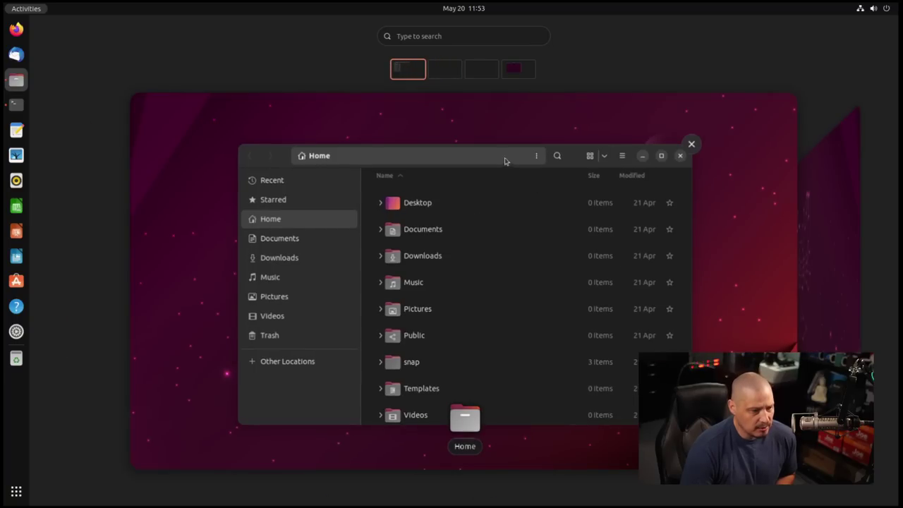
left_click_drag(559, 163, 441, 229)
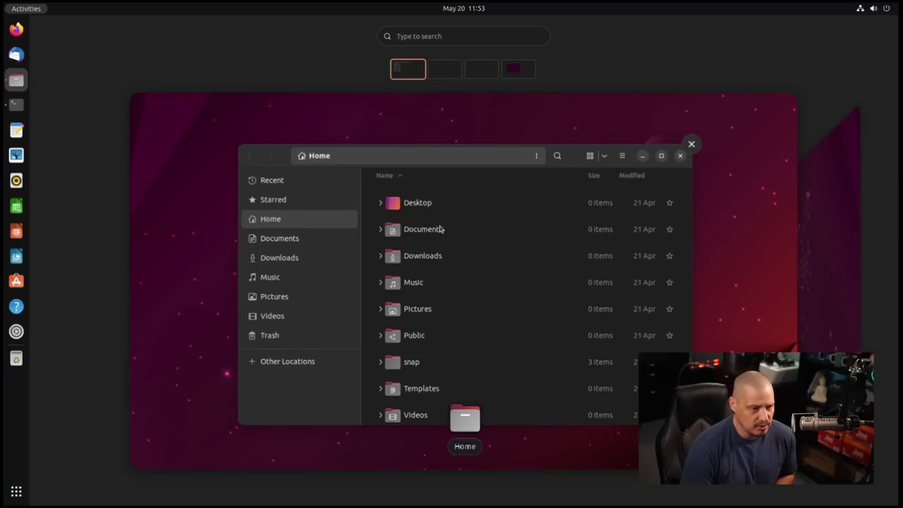
left_click(527, 295)
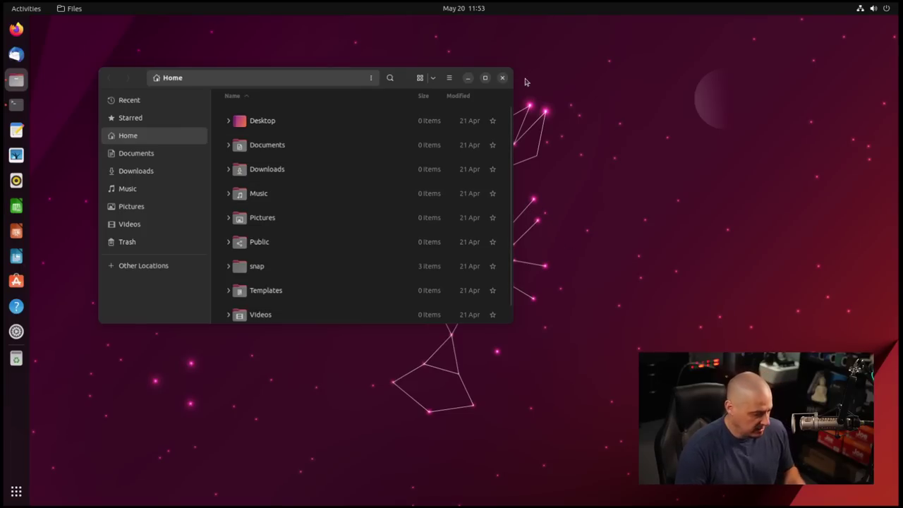
left_click(503, 80)
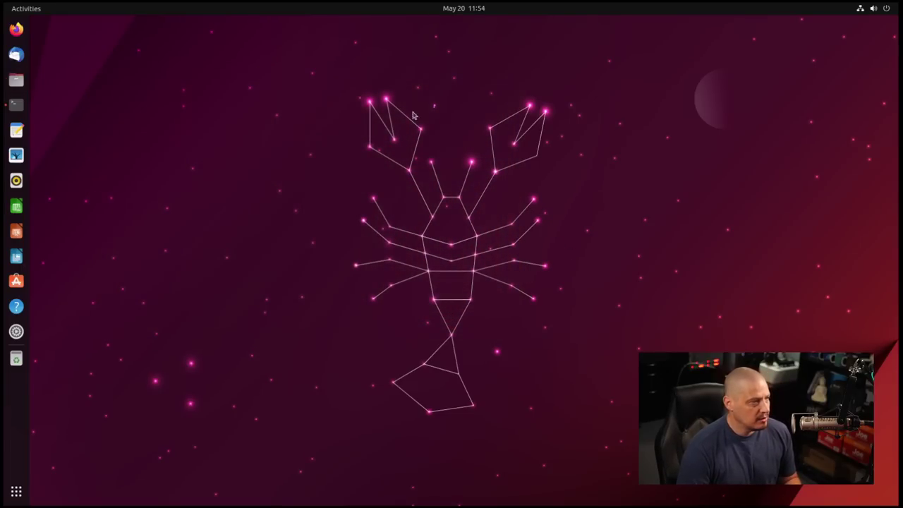
left_click(17, 104)
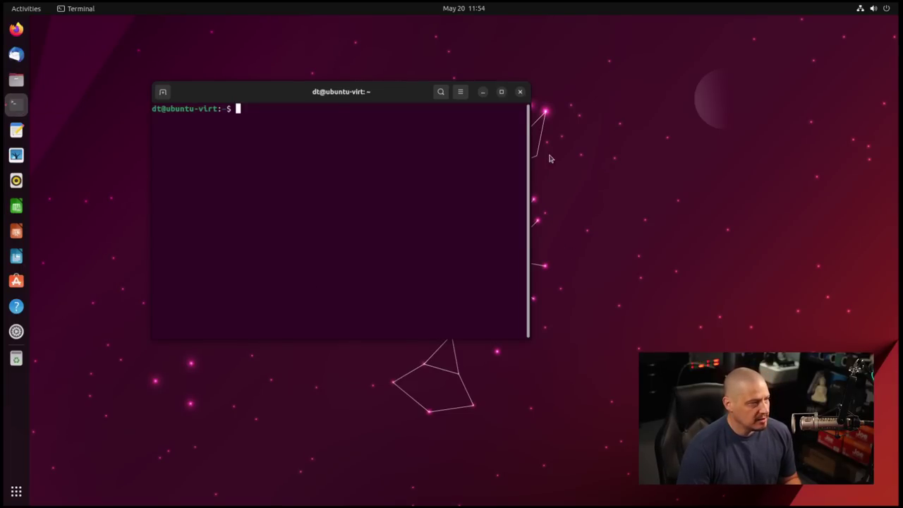
left_click(520, 92)
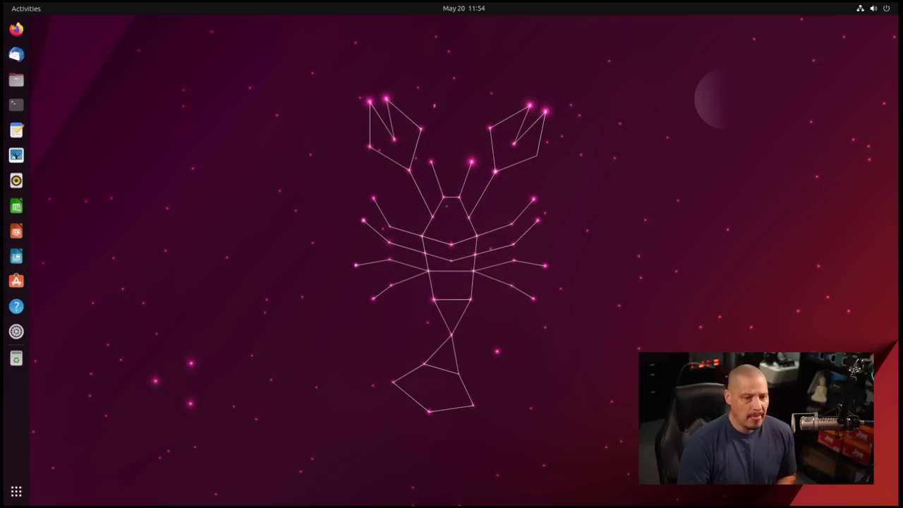